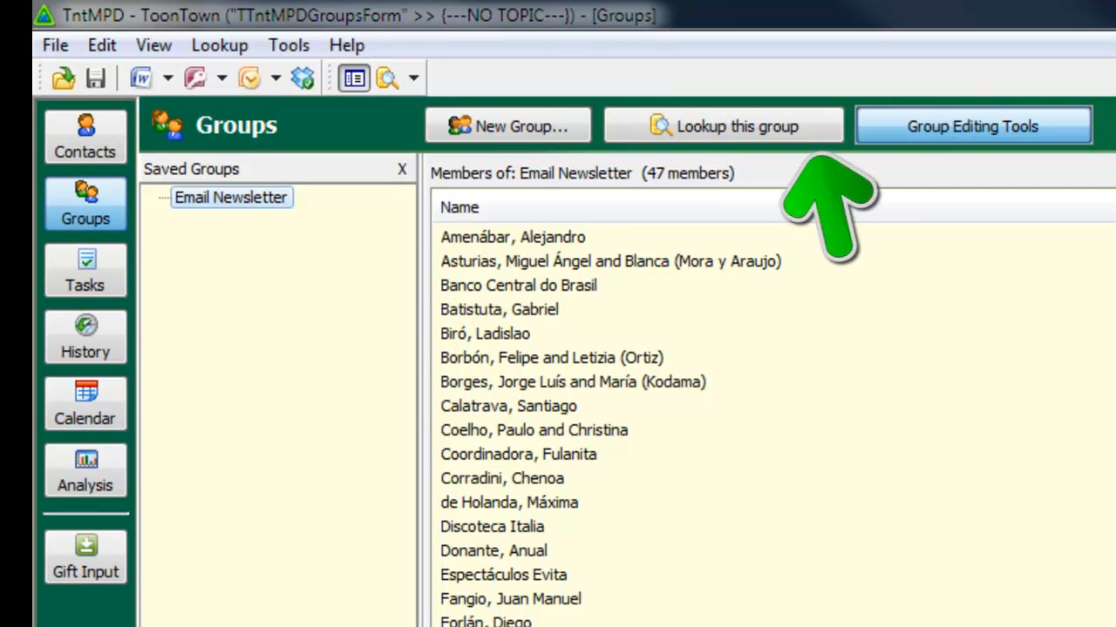
Look up the Email Newsletter group and mass-change its contacts' Newsletter Media Preference to Email (w/ paper backup).
{"action": "left_click", "coordinate": [724, 126]}
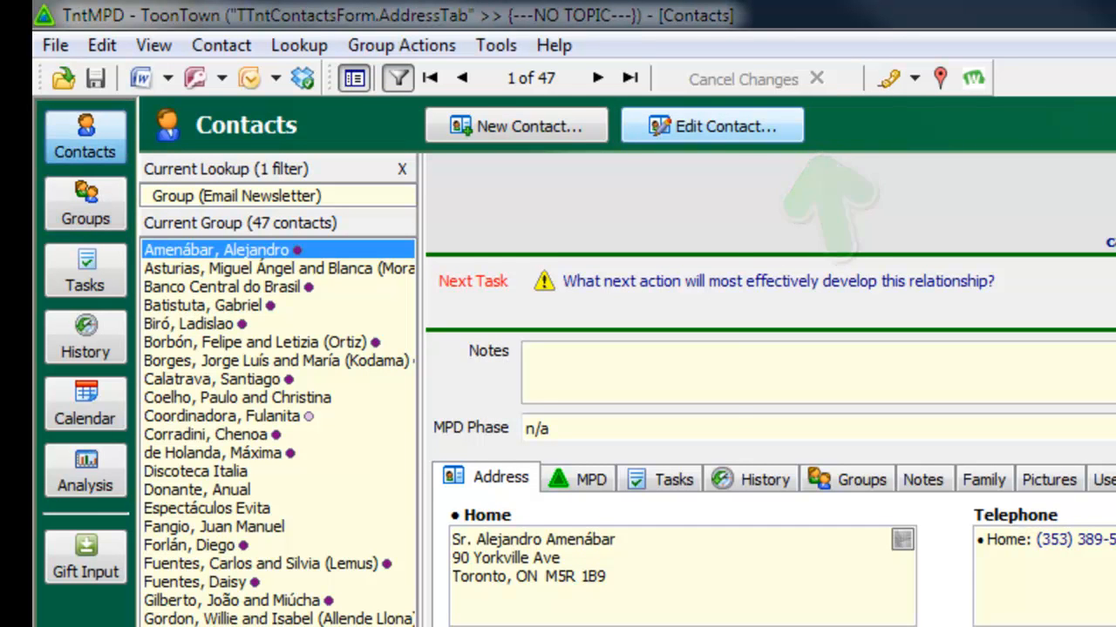
{"action": "left_click", "coordinate": [401, 45]}
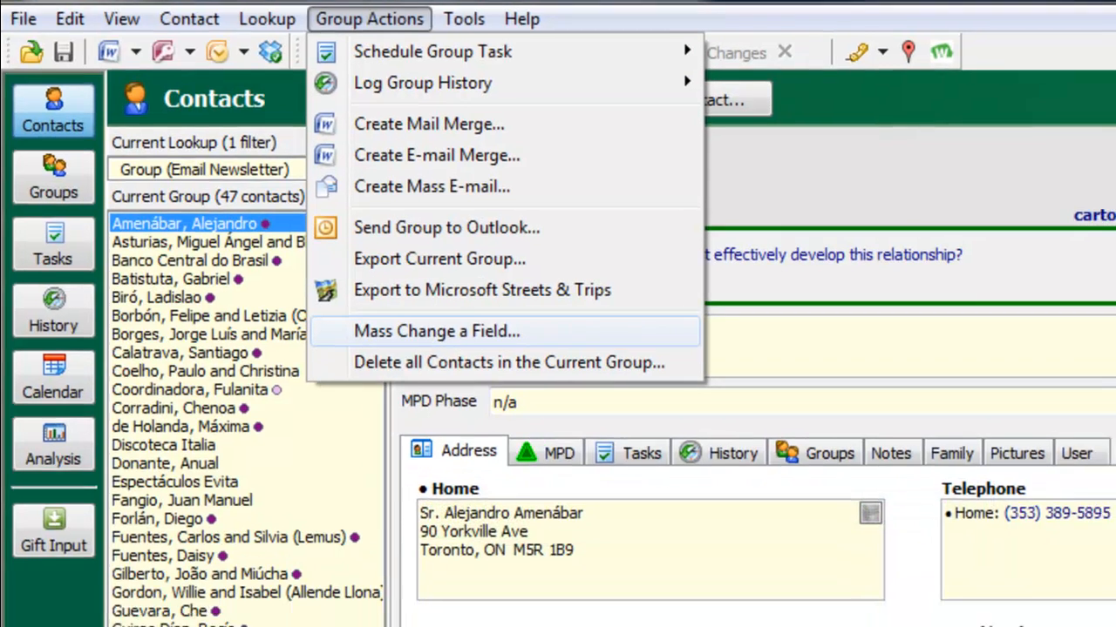
{"action": "left_click", "coordinate": [469, 358]}
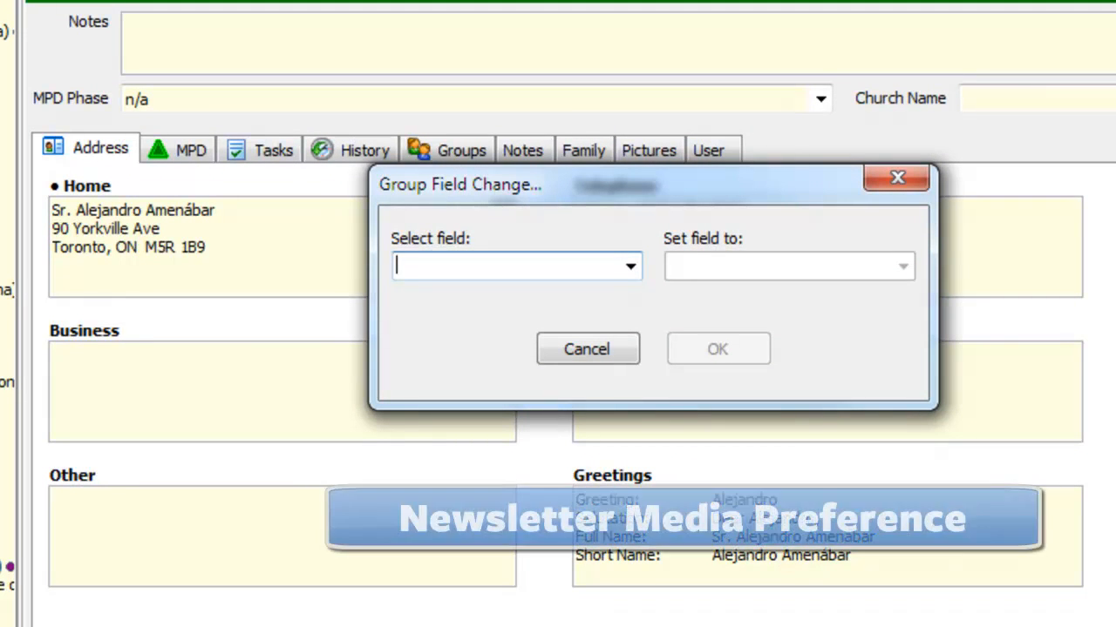
{"action": "type", "text": "Newsletter Media Preference"}
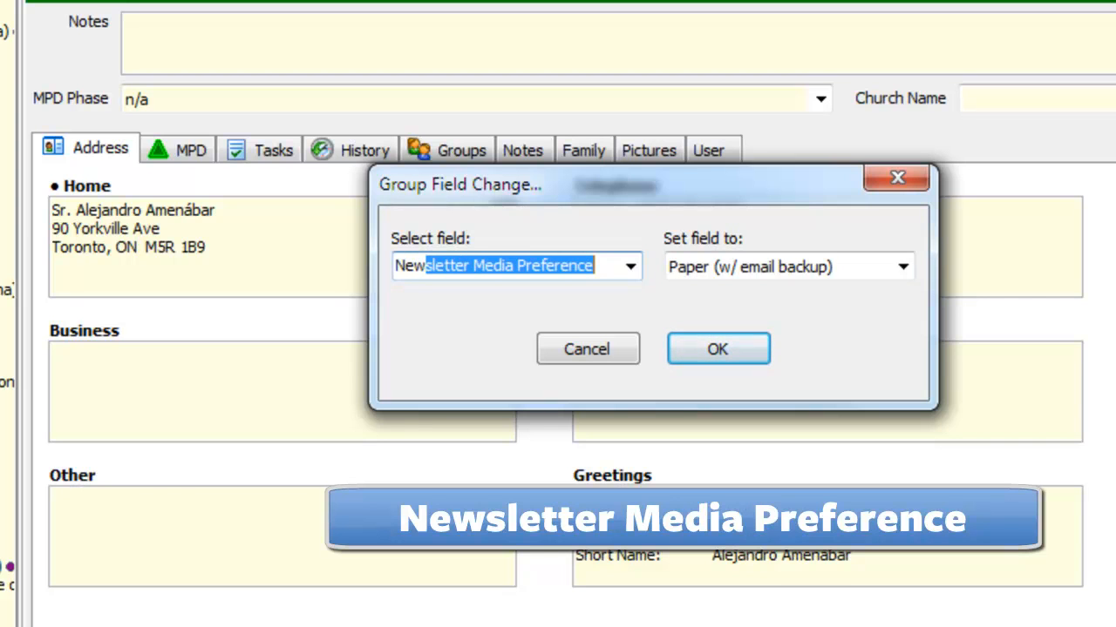
{"action": "left_click", "coordinate": [902, 267]}
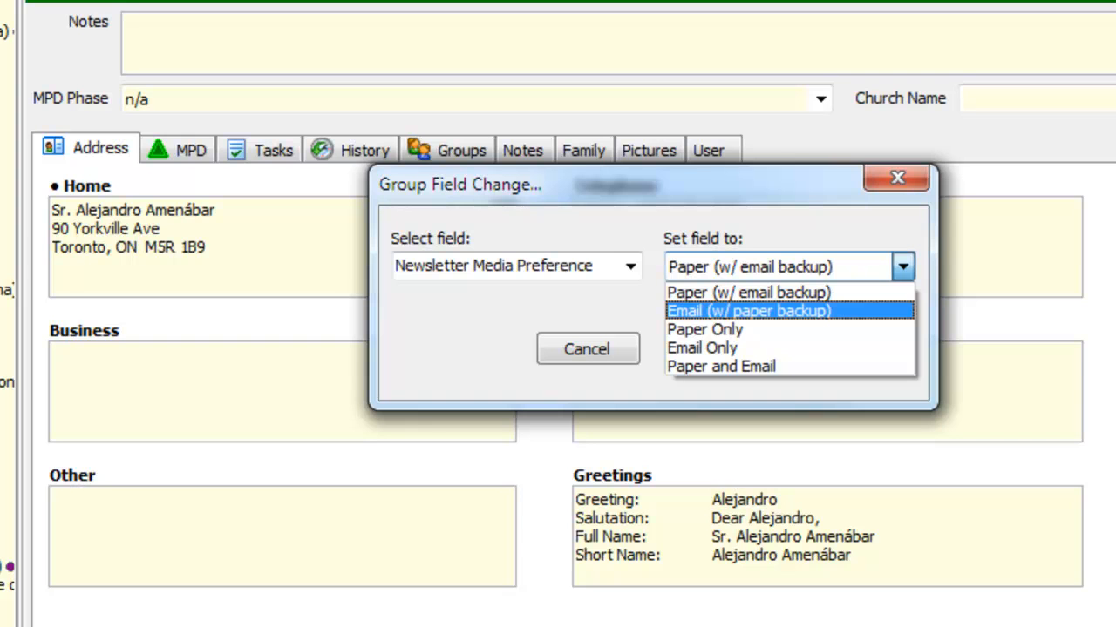
{"action": "left_click", "coordinate": [749, 311]}
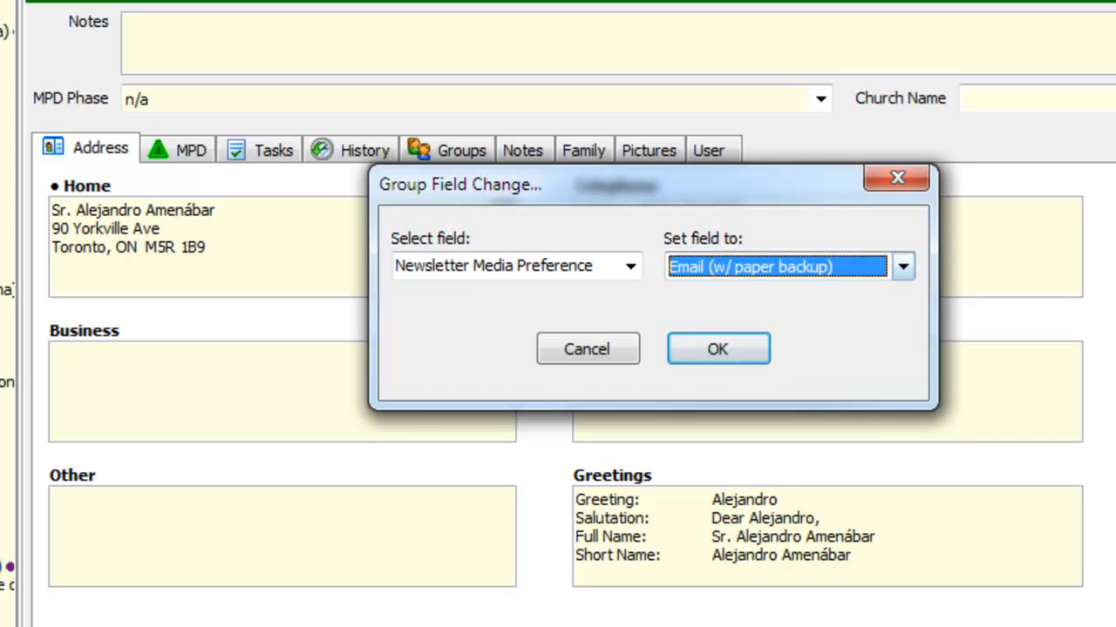
{"action": "left_click", "coordinate": [739, 347]}
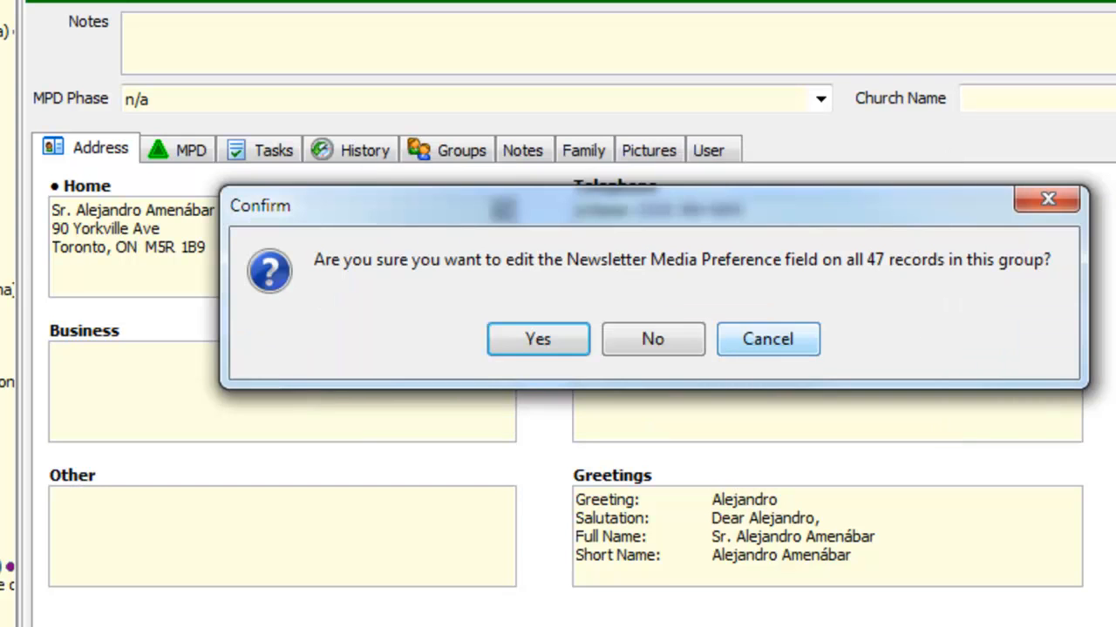
{"action": "key", "text": "Return"}
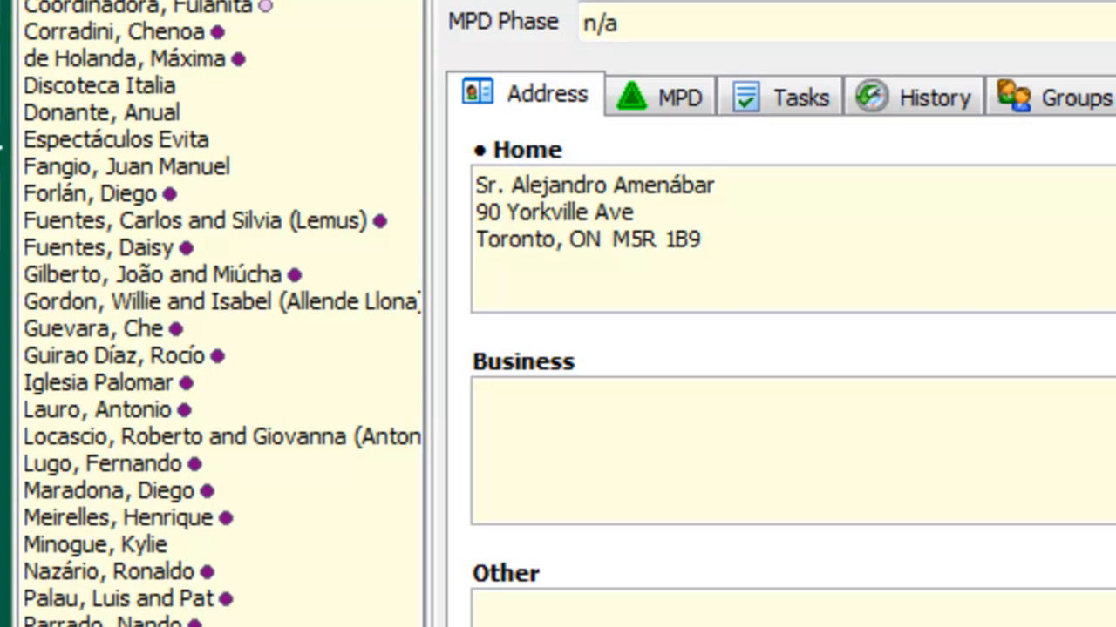
Mass-change the Send Newsletter field to True for all contacts in the current group.
{"action": "left_click", "coordinate": [664, 97]}
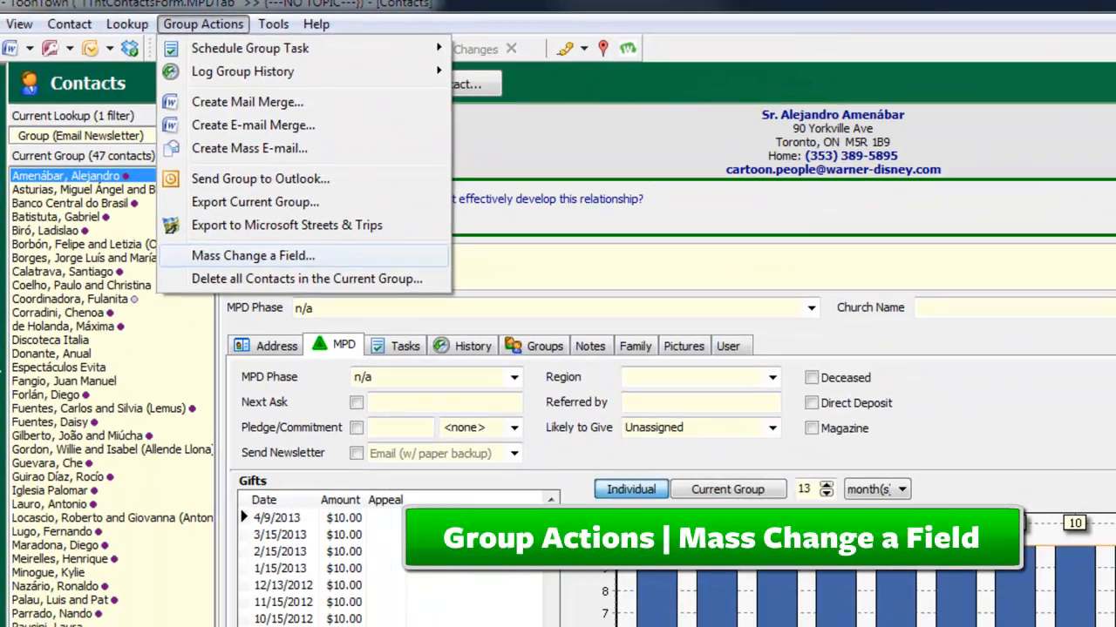
{"action": "left_click", "coordinate": [449, 214]}
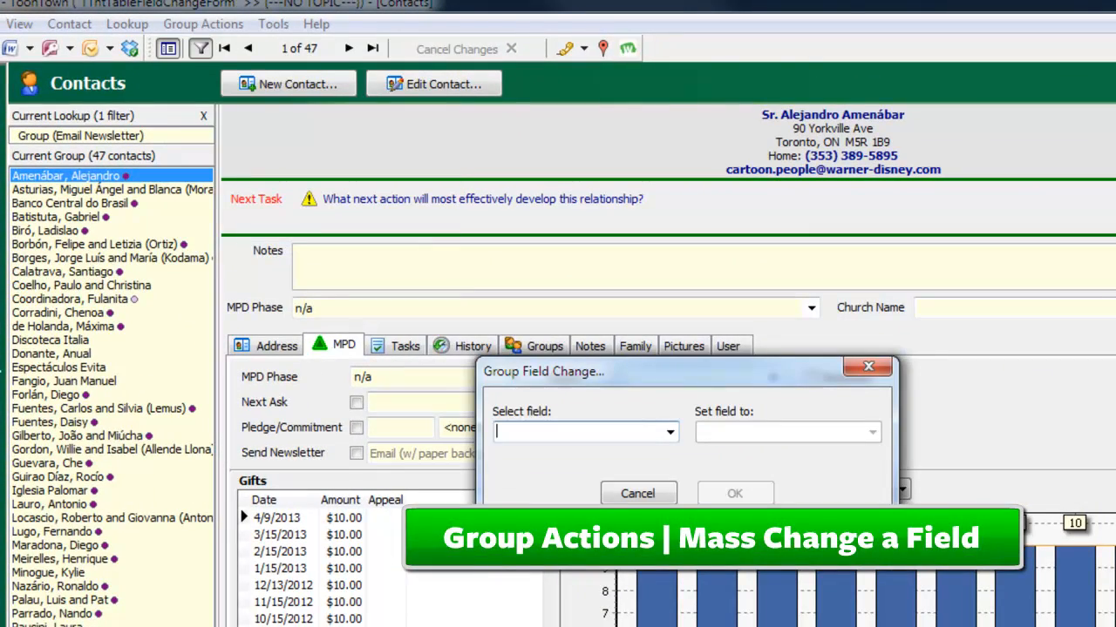
{"action": "type", "text": "Send Newsletter"}
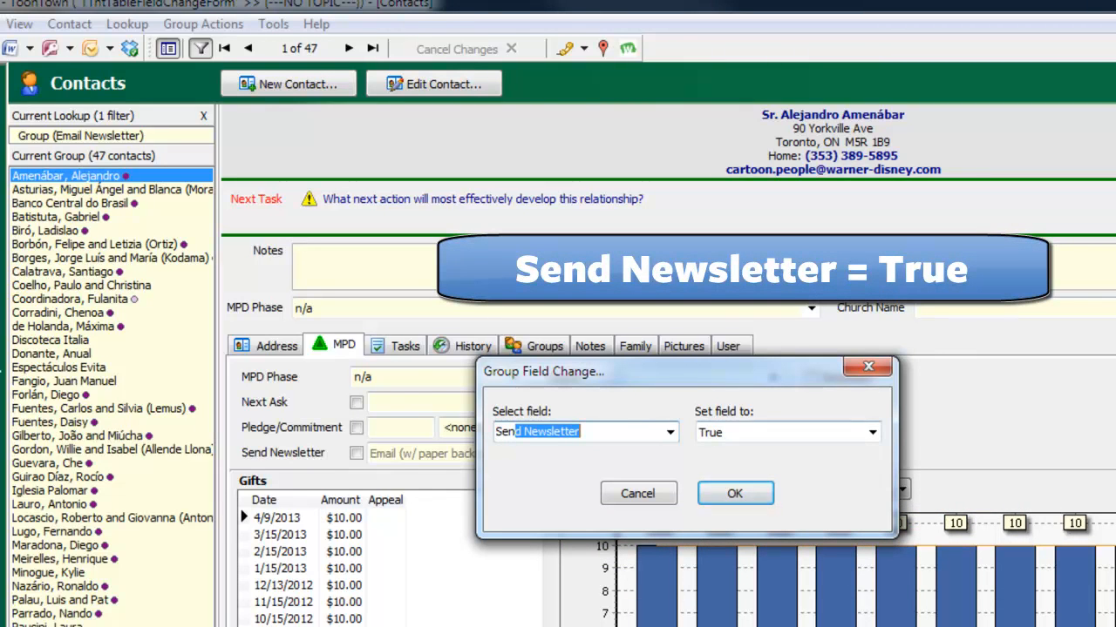
{"action": "key", "text": "Return"}
{"action": "key", "text": "Return"}
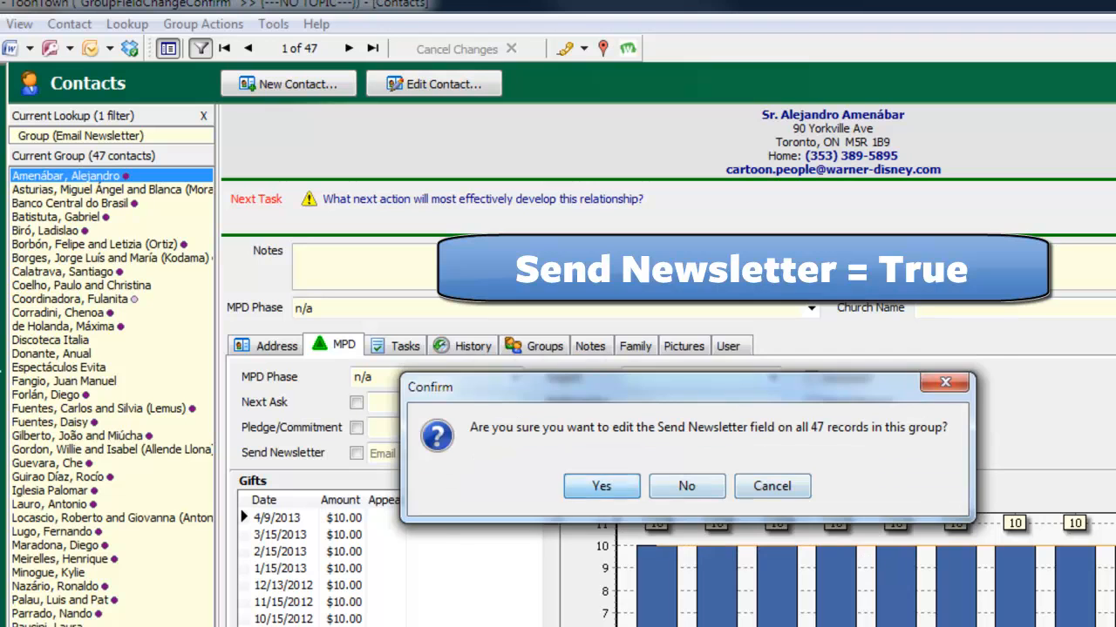
{"action": "key", "text": "Return"}
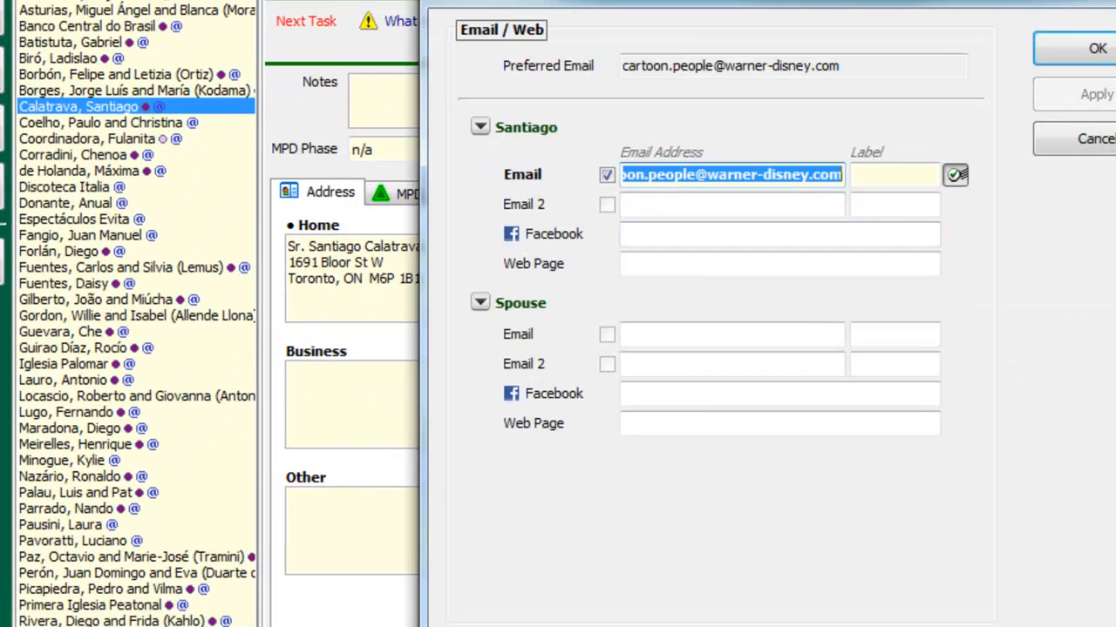
Mark the first email address of the contact being edited as invalid and save the contact.
{"action": "left_click", "coordinate": [955, 176]}
{"action": "left_click", "coordinate": [1094, 48]}
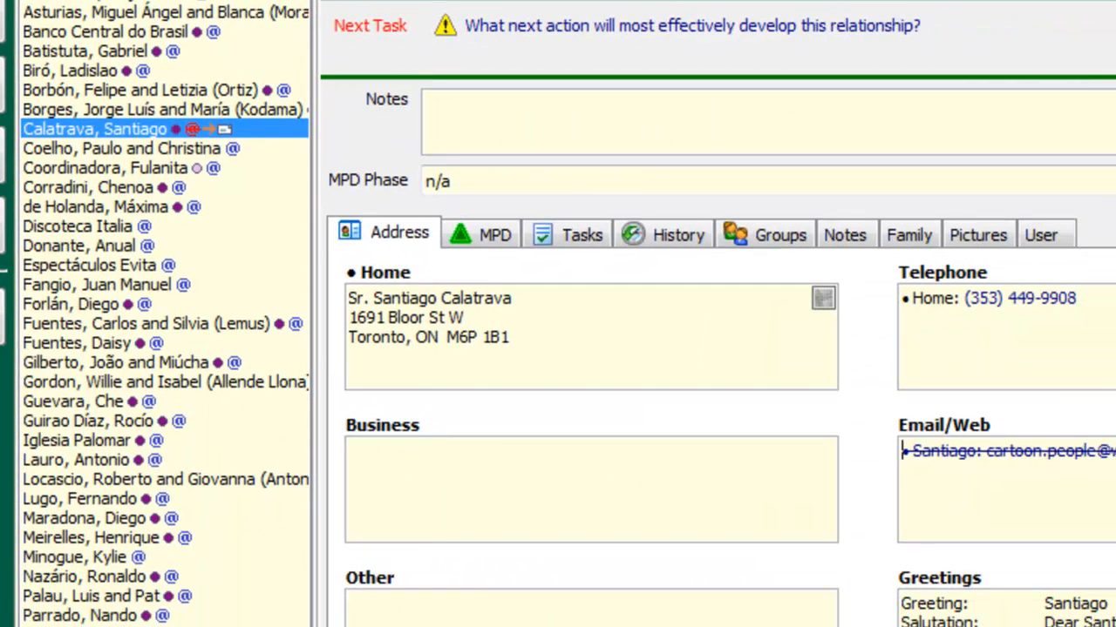
Set the Send Newsletter preference to Paper and Email for the contact listed just below Discoteca Italia, and save.
{"action": "left_click", "coordinate": [80, 246]}
{"action": "left_click", "coordinate": [485, 235]}
{"action": "left_click", "coordinate": [737, 387]}
{"action": "left_click", "coordinate": [592, 491]}
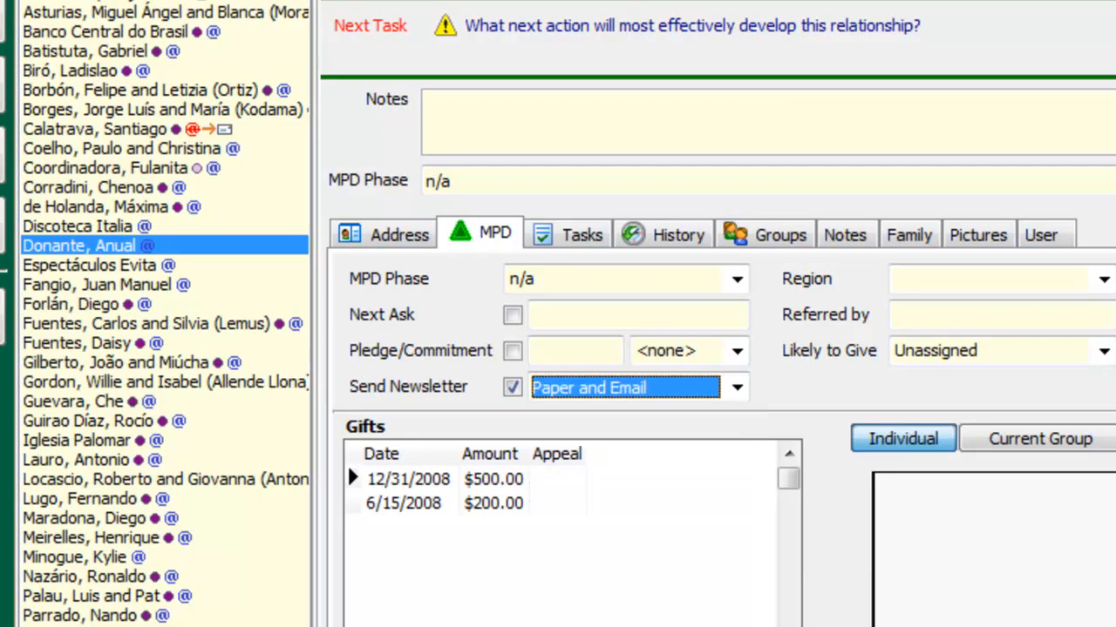
{"action": "key", "text": "ctrl+s"}
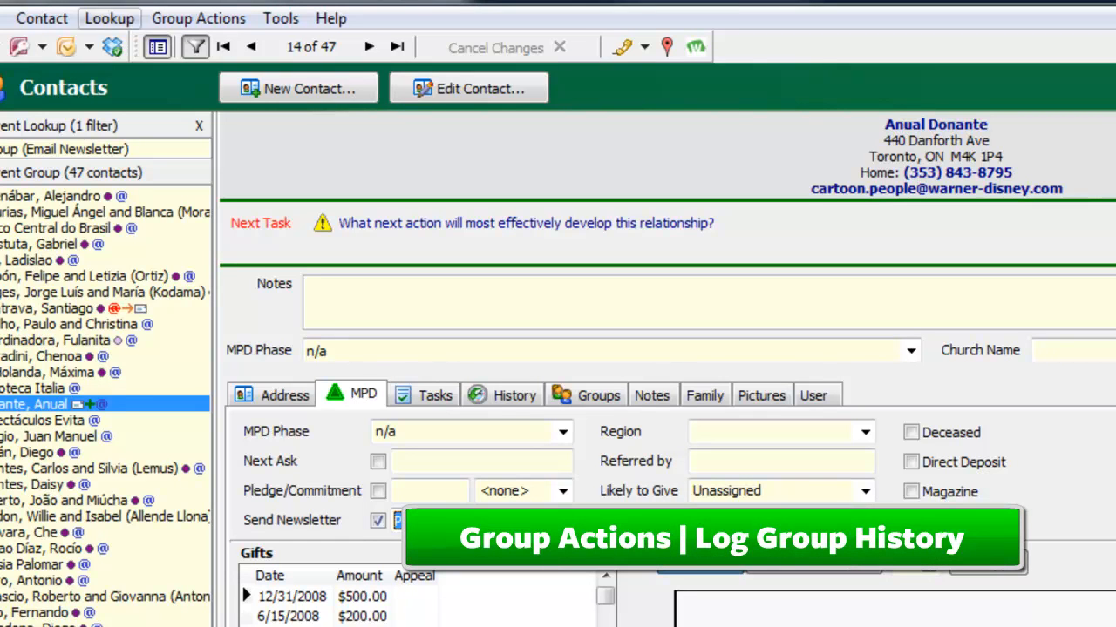
Log an E-Newsletter history entry for the whole current group with the description "2013-06 Email Newsletter about Writing Newsletters".
{"action": "left_click", "coordinate": [199, 18]}
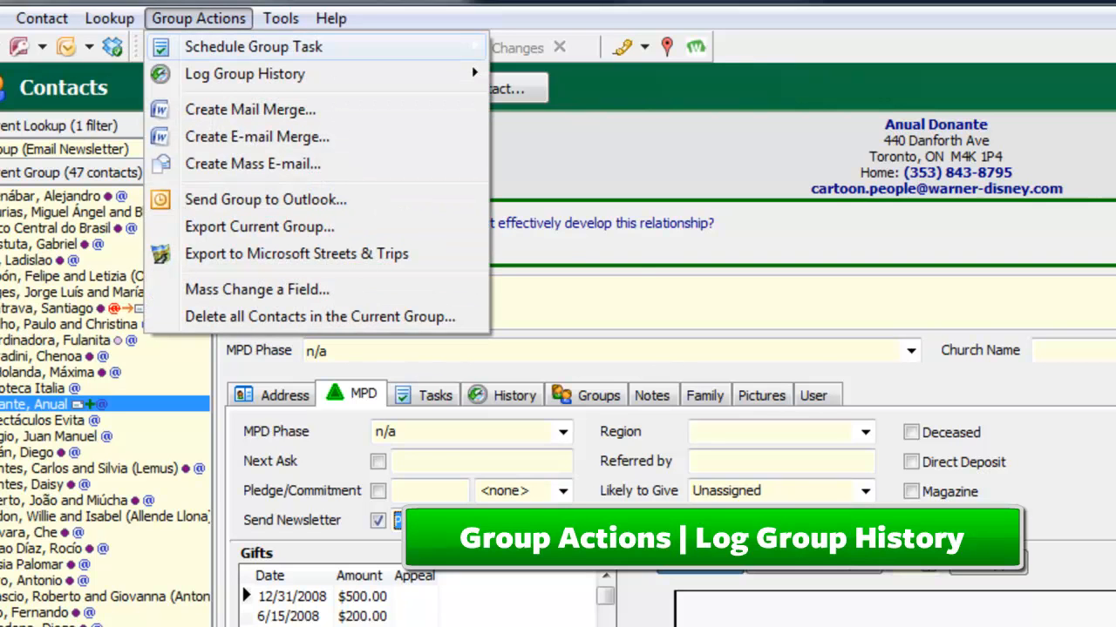
{"action": "mouse_move", "coordinate": [244, 74]}
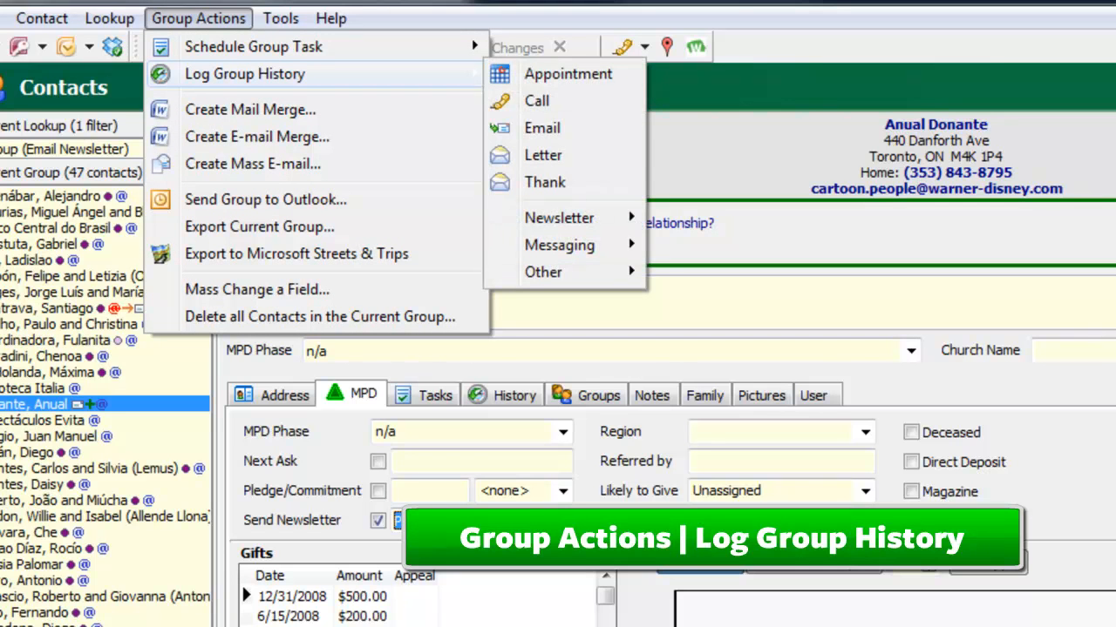
{"action": "mouse_move", "coordinate": [560, 217]}
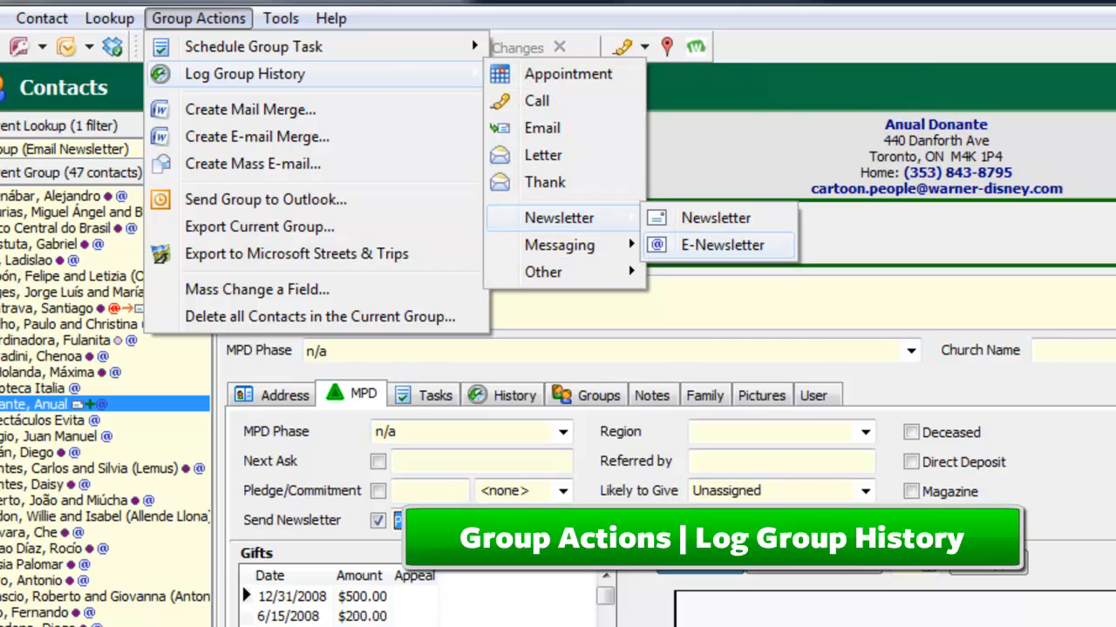
{"action": "left_click", "coordinate": [723, 245]}
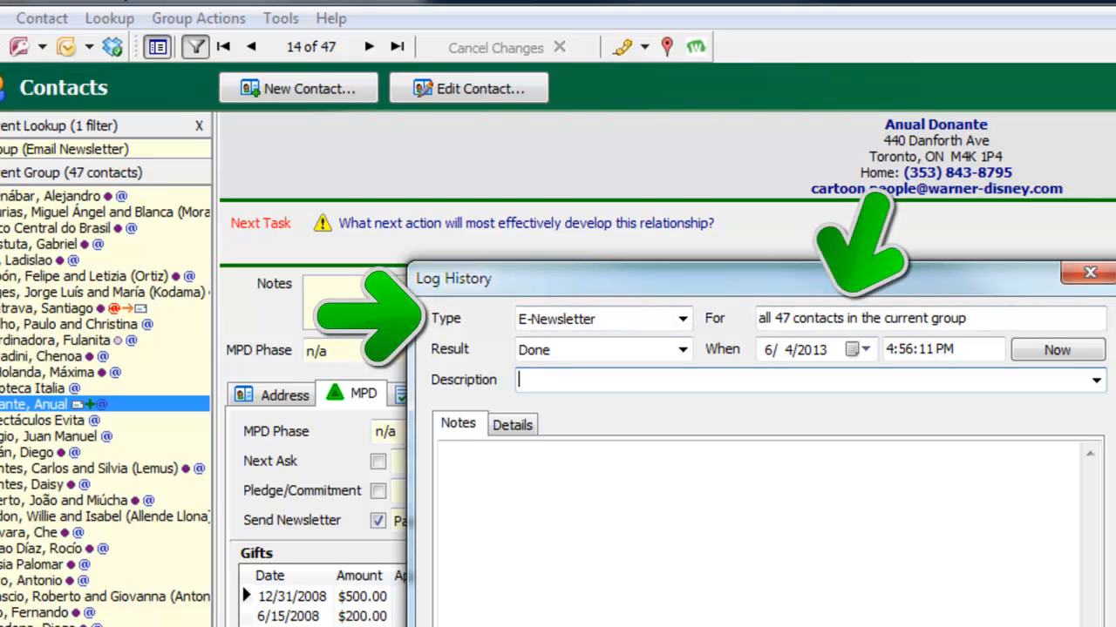
{"action": "type", "text": "20"}
{"action": "type", "text": "3-06"}
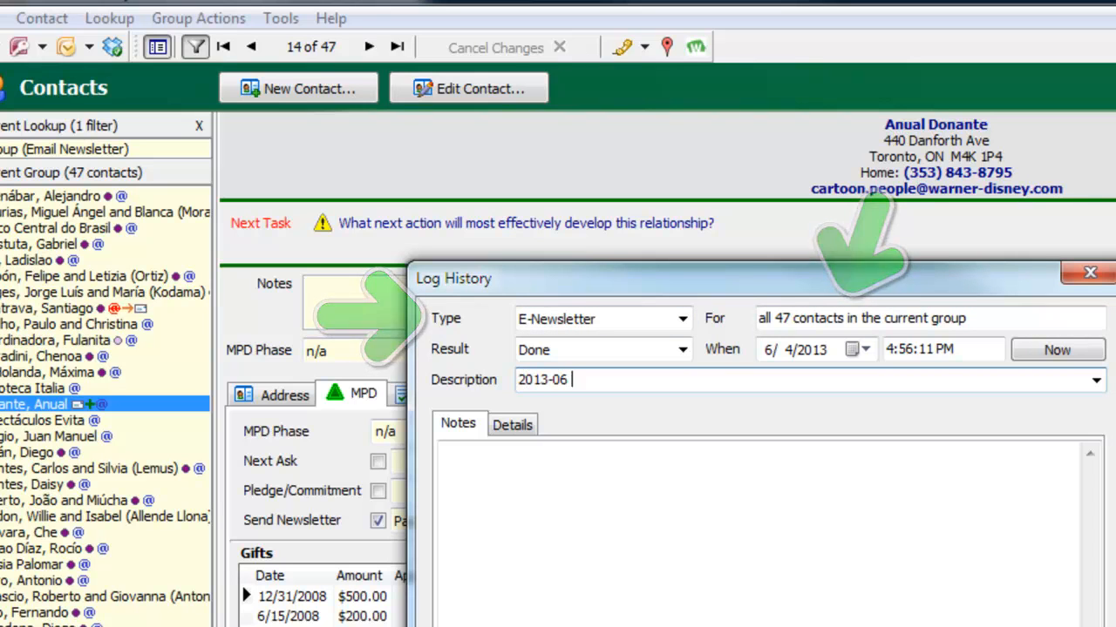
{"action": "type", "text": " Email Newsletter"}
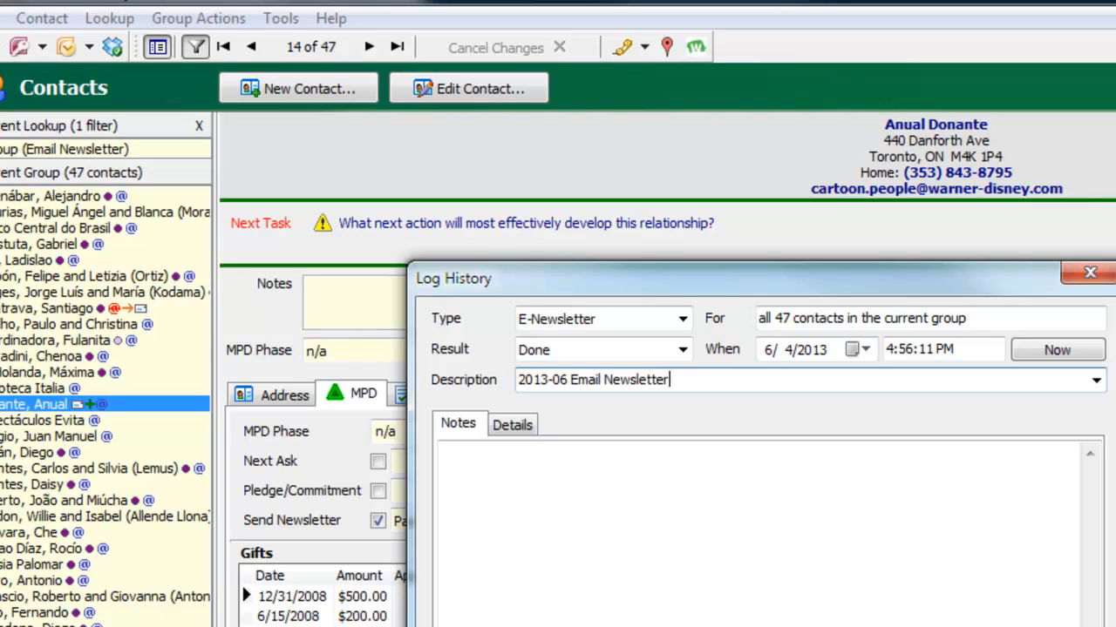
{"action": "type", "text": "about Writing Newsletters"}
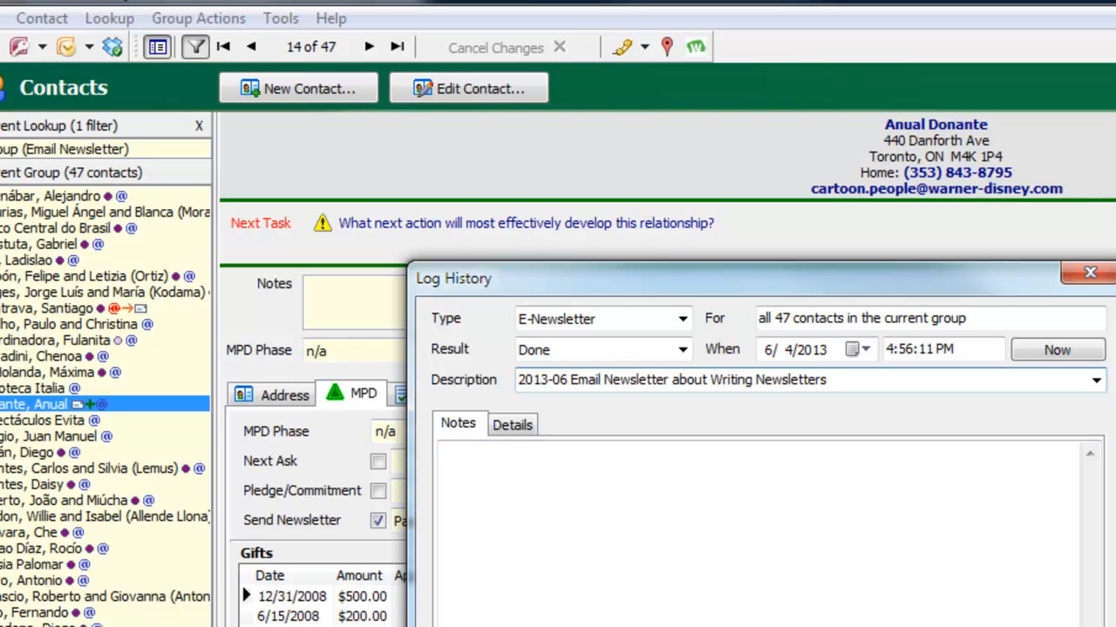
{"action": "key", "text": "Return"}
{"action": "key", "text": "Return"}
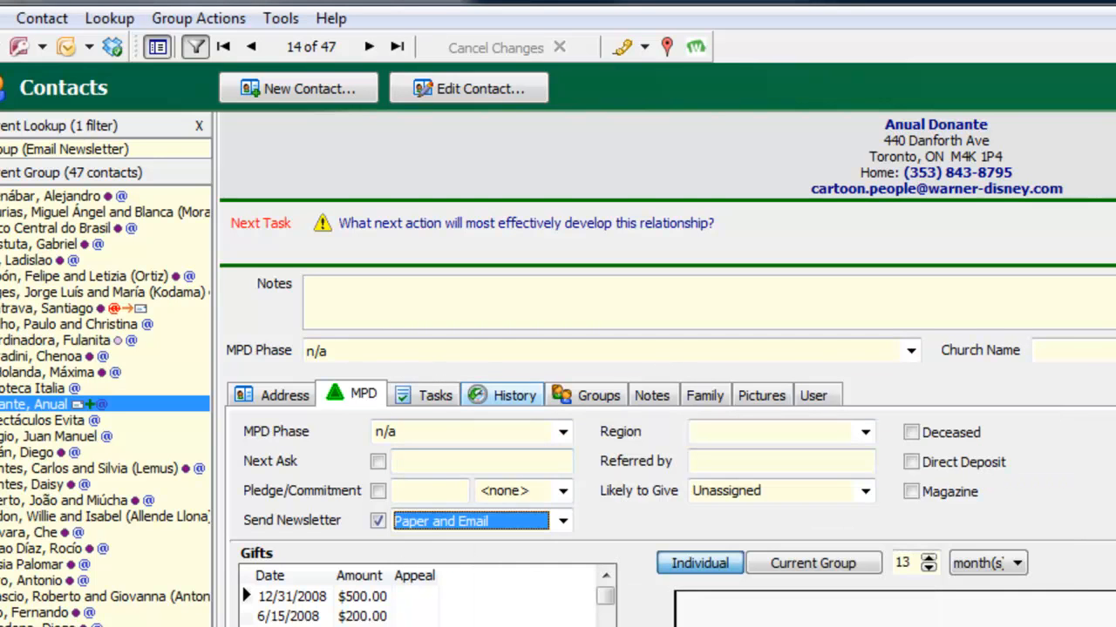
Show mass mailings in the selected contact's history and inspect the Newsletter and E-Newsletter entries.
{"action": "left_click", "coordinate": [506, 395]}
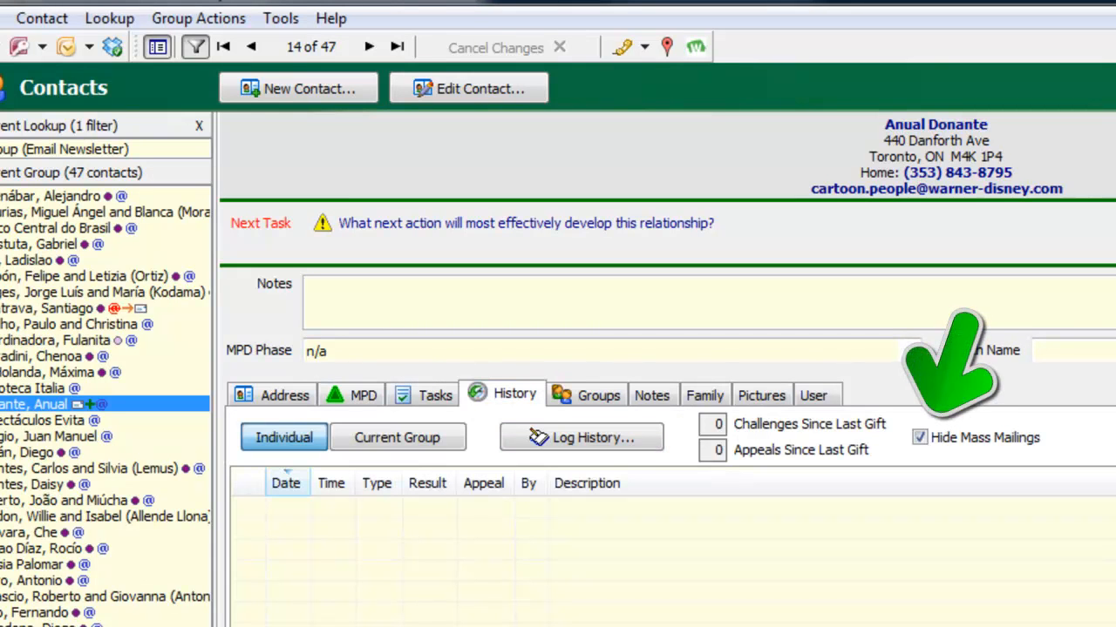
{"action": "left_click", "coordinate": [921, 438]}
{"action": "left_click", "coordinate": [772, 509]}
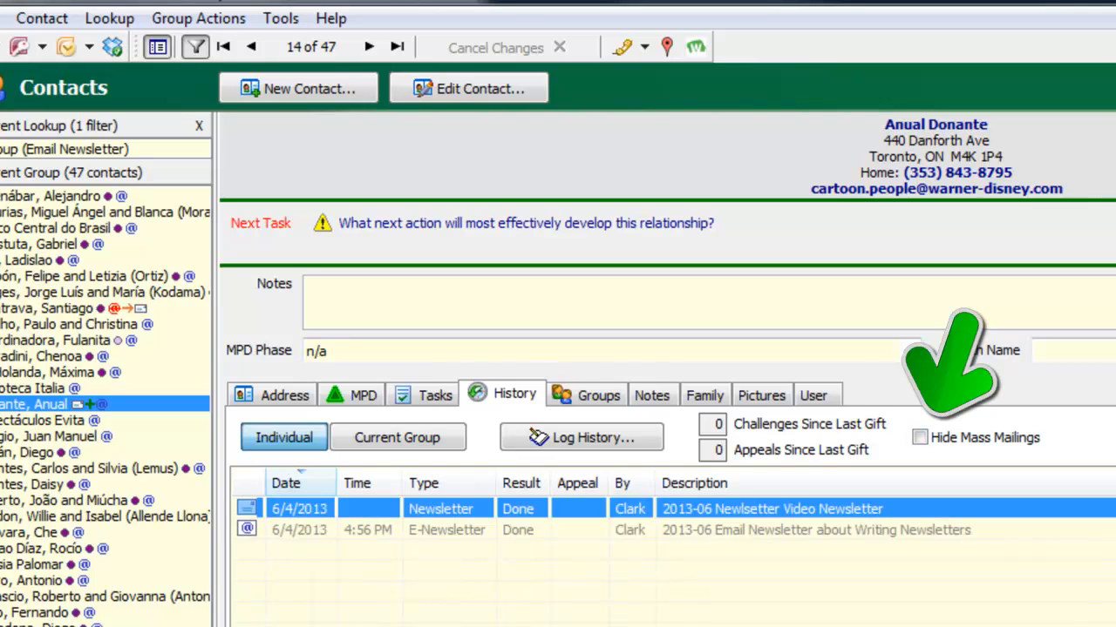
{"action": "left_click", "coordinate": [772, 530]}
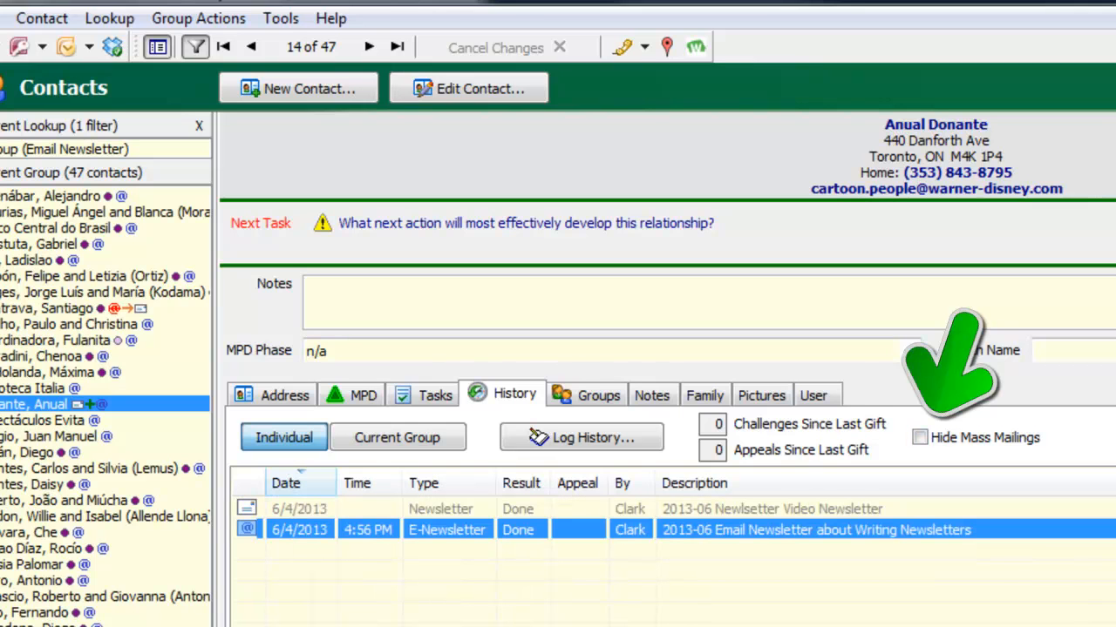